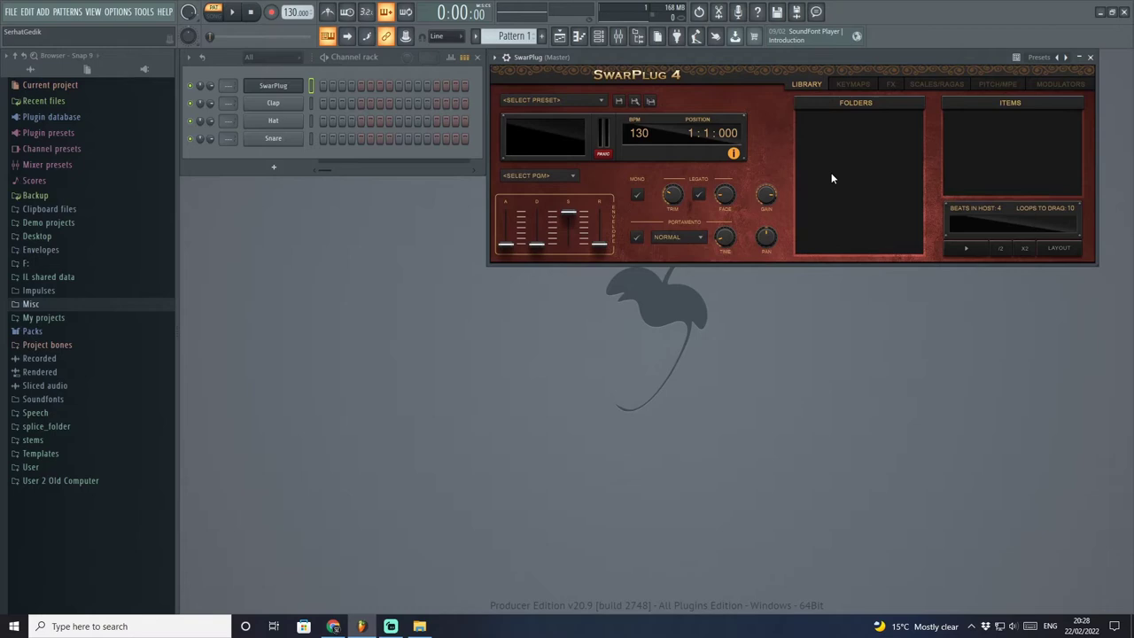
Browse Plucked Strings, Bowed Strings, Wind, Voice, Bells, Keyboard, Other Percussion and Drones, then clear the instrument.
click(552, 100)
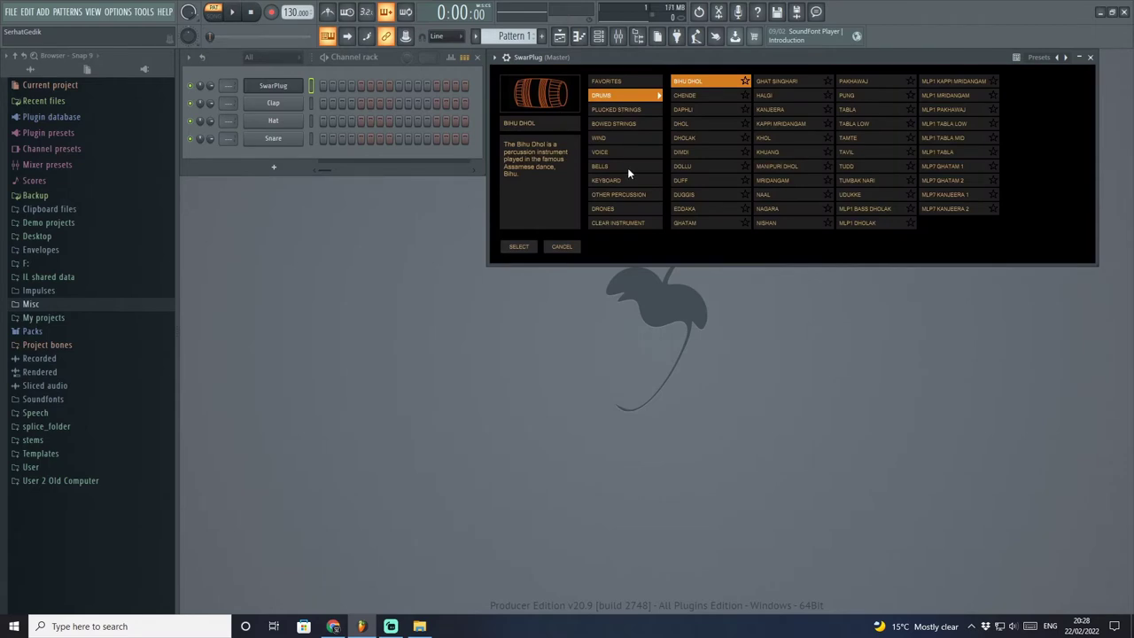
click(621, 109)
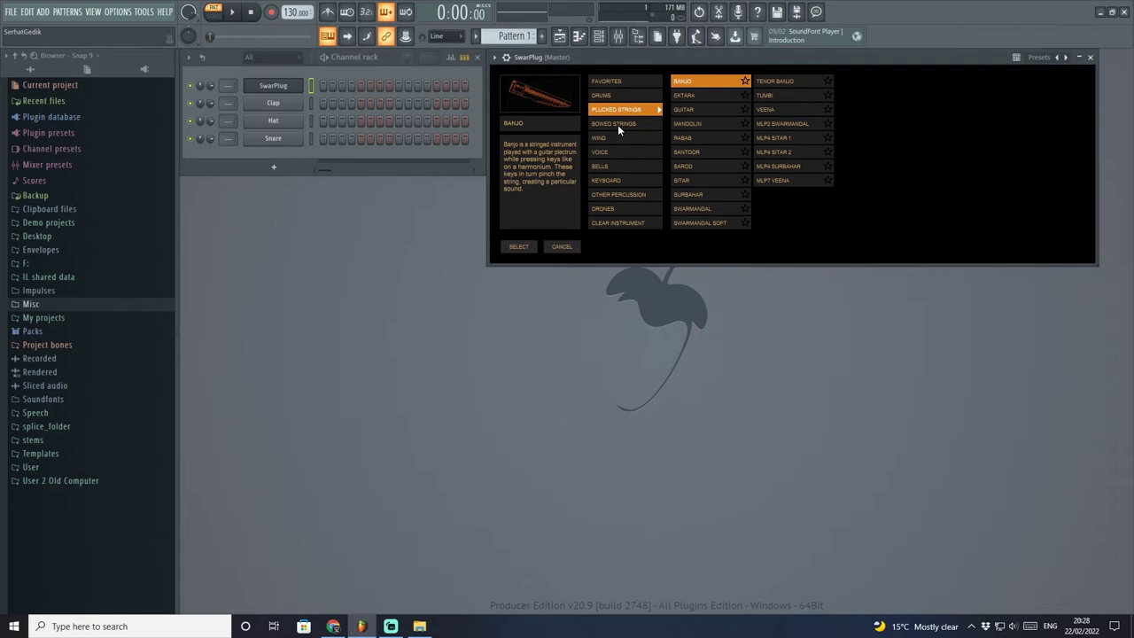
click(619, 126)
click(623, 139)
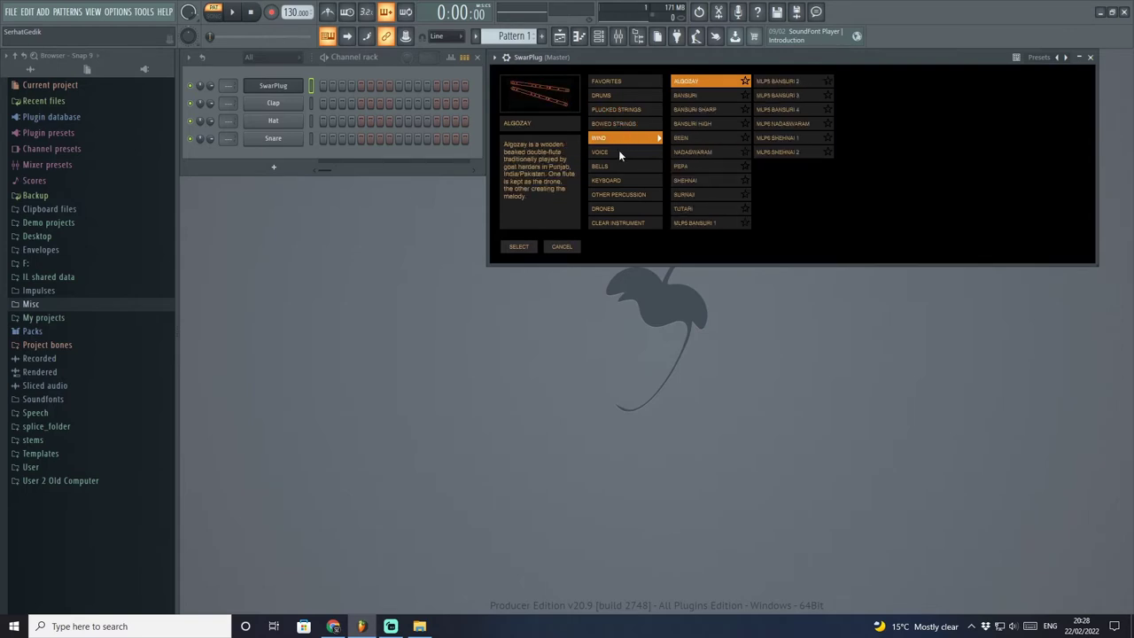
click(618, 152)
click(619, 165)
click(619, 181)
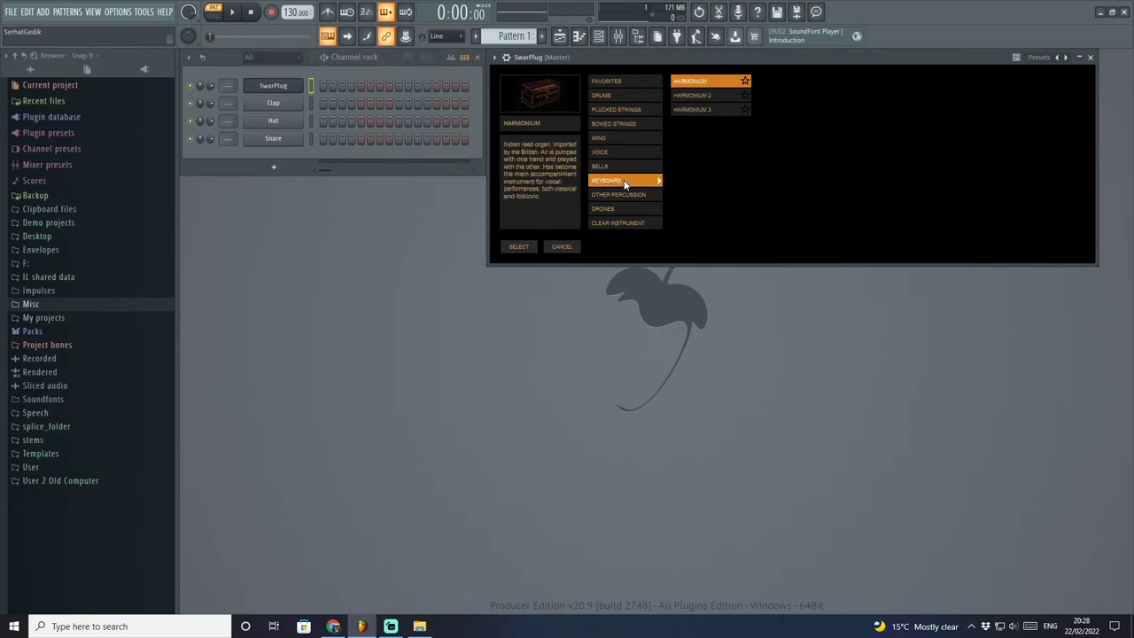
click(627, 195)
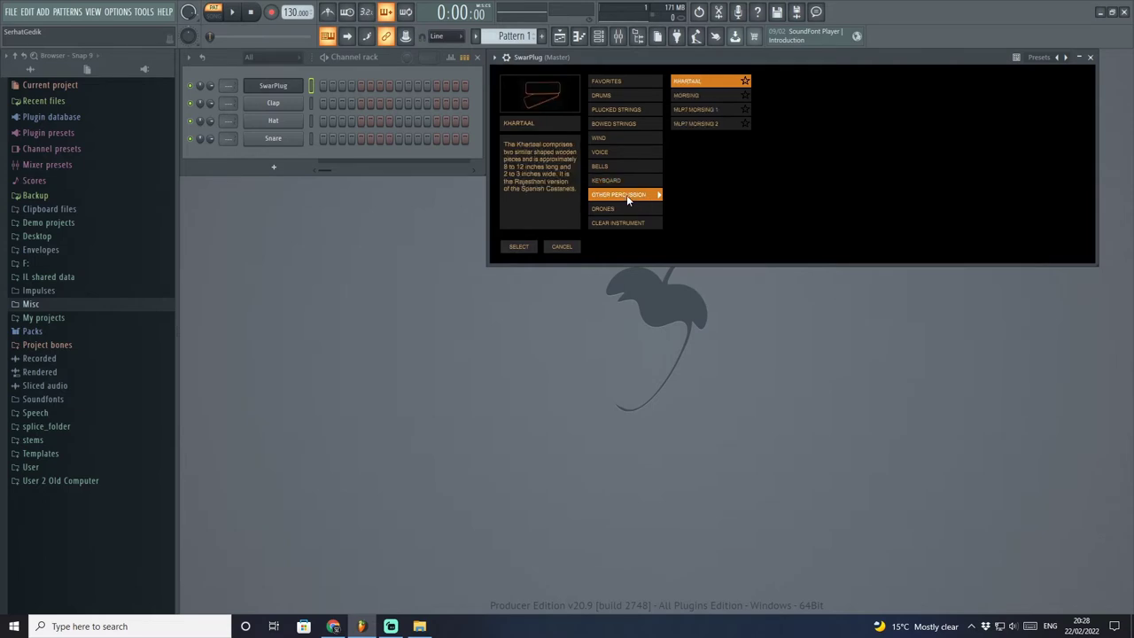
click(627, 208)
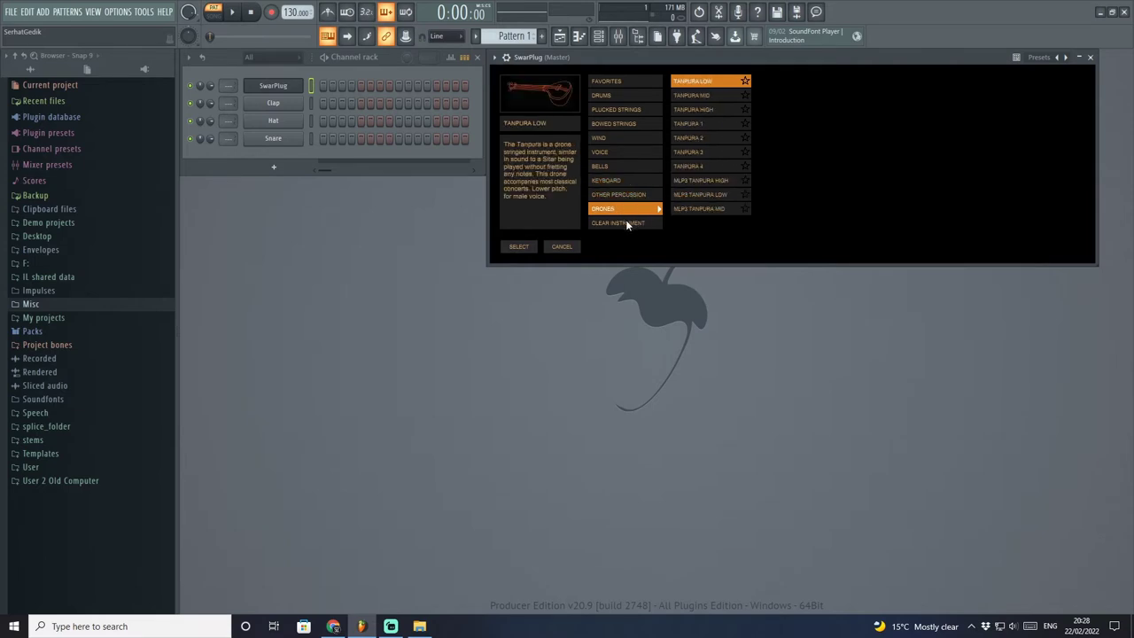
click(625, 223)
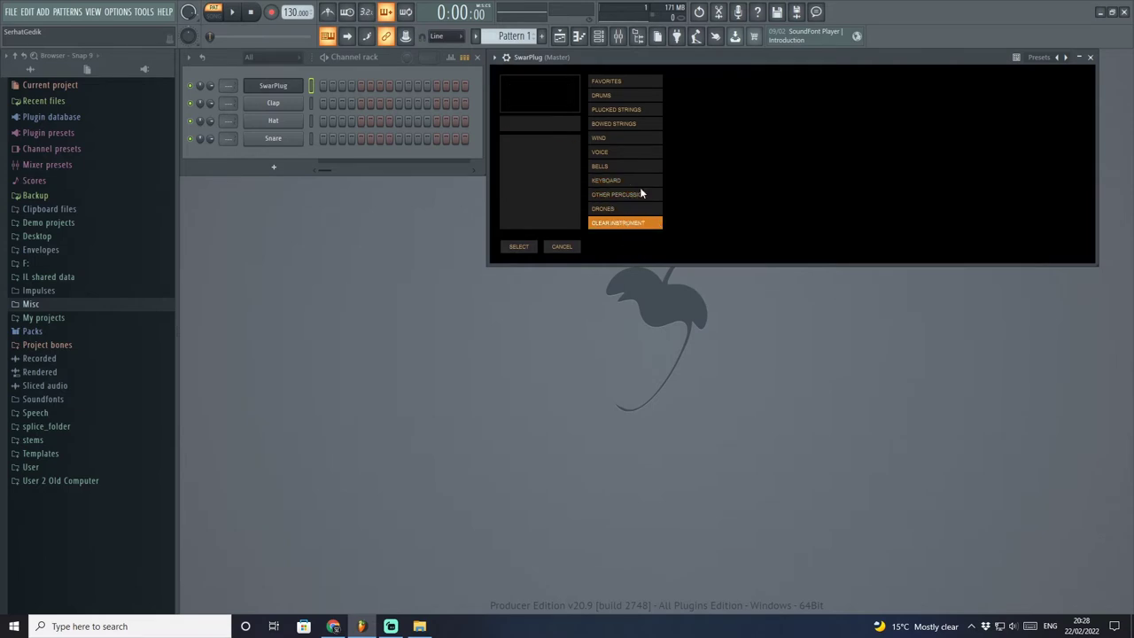
Star the Chende drum as a favourite, then return to the Drums category list.
click(618, 81)
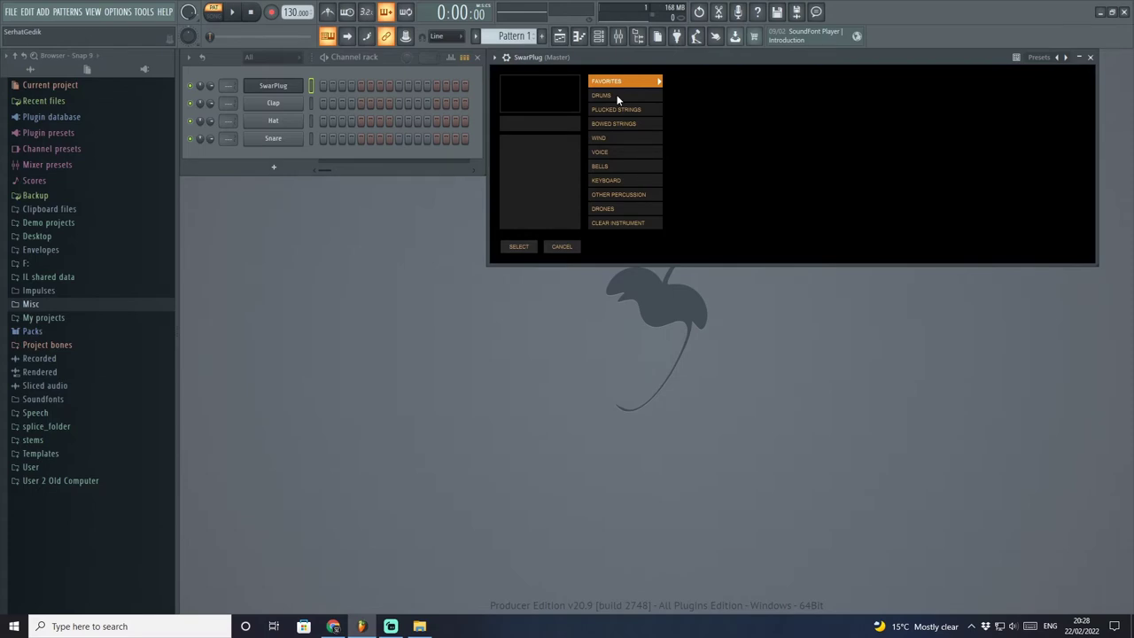
click(618, 97)
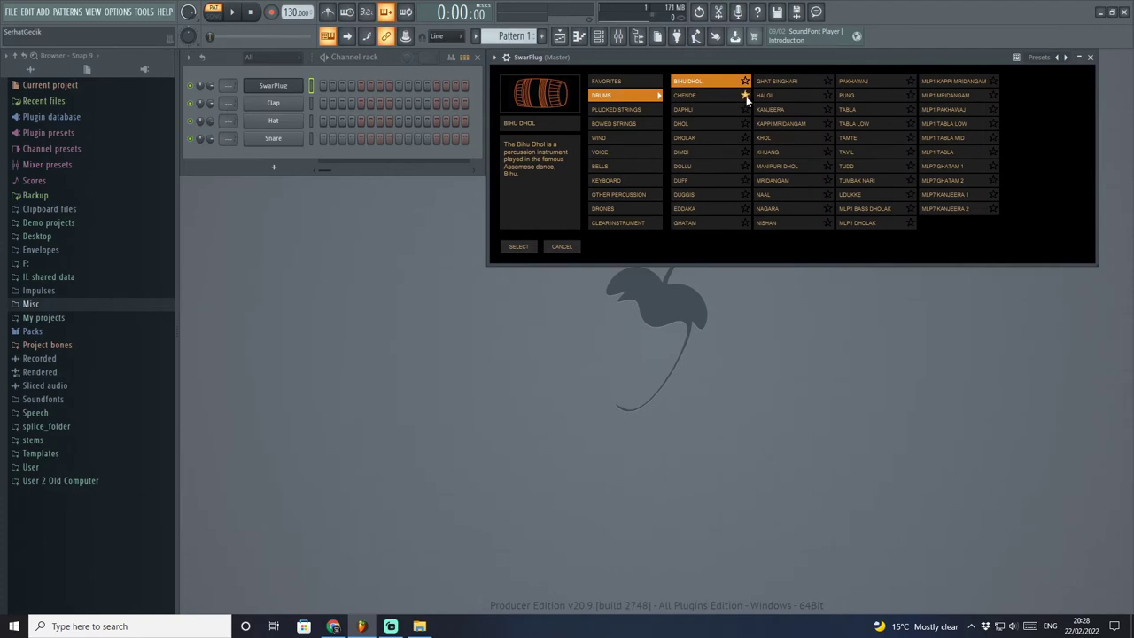
click(621, 80)
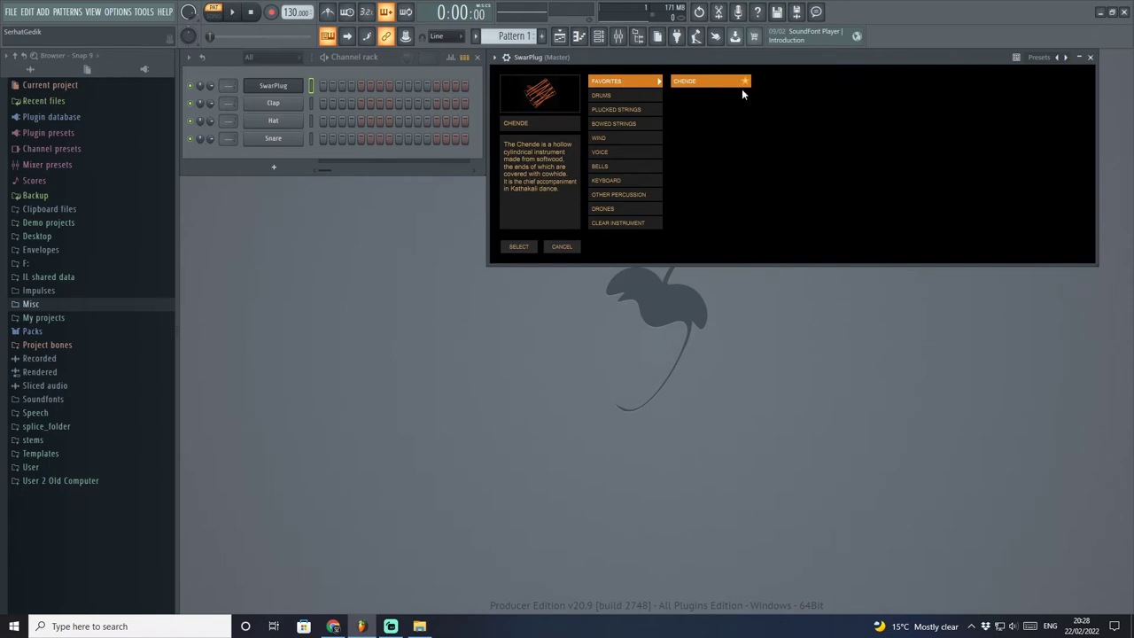
click(626, 94)
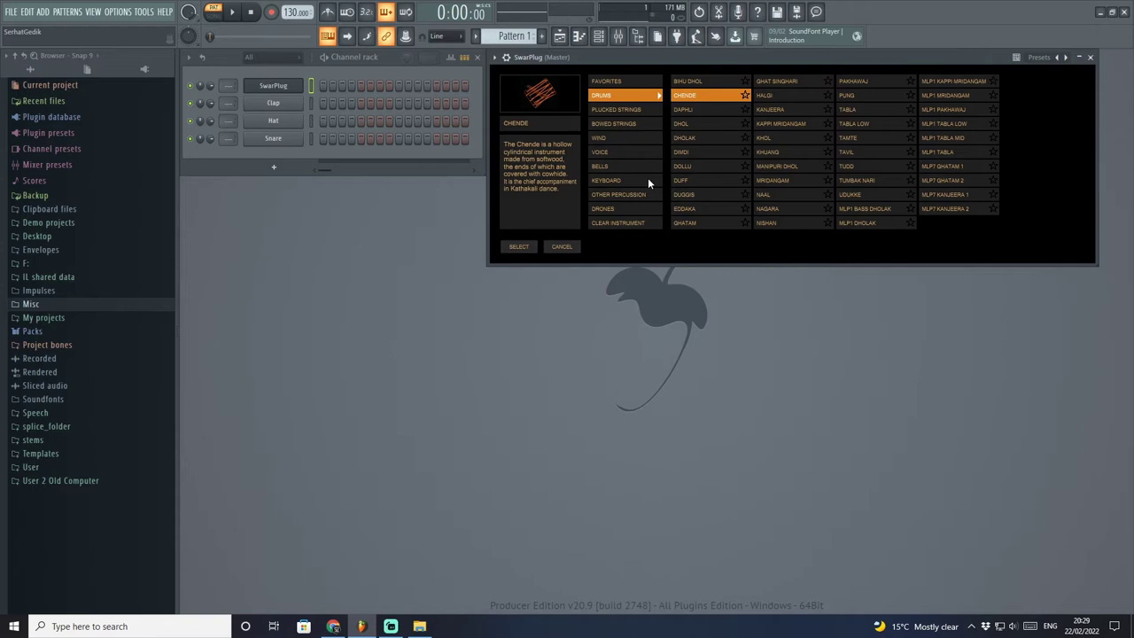
Load the Been from the Wind category into SwarPlug.
click(620, 125)
click(622, 138)
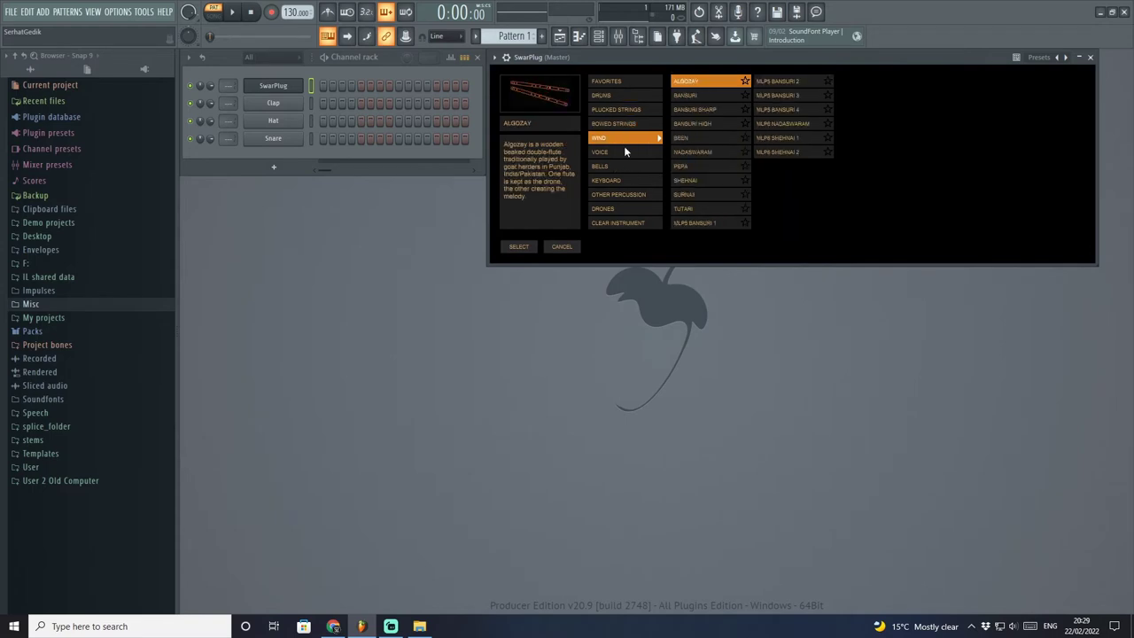
click(691, 139)
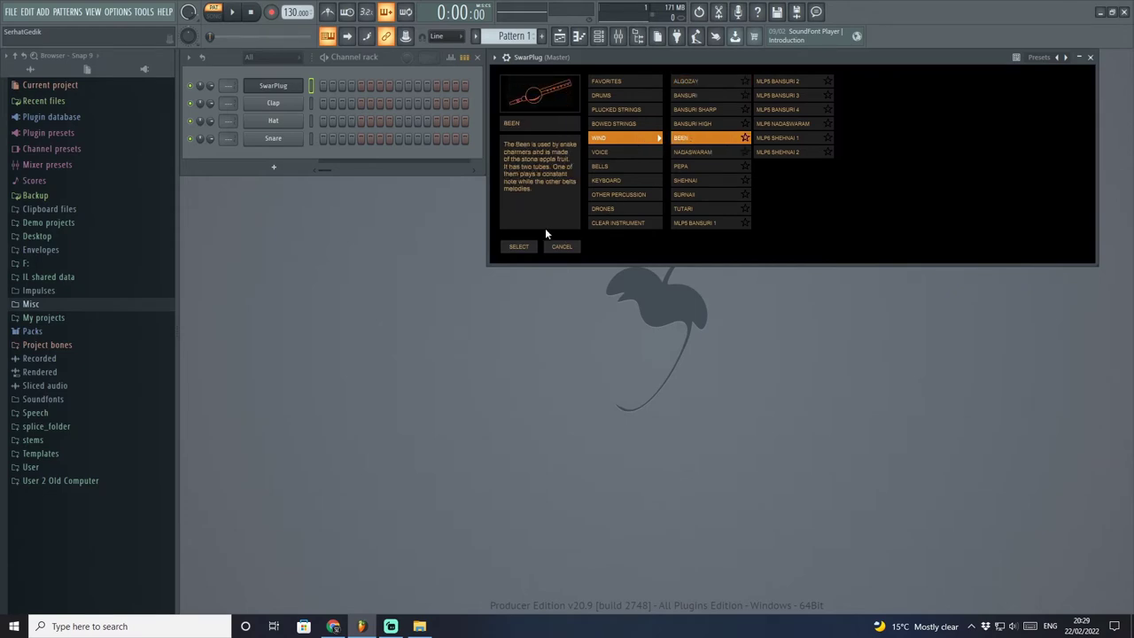
click(521, 246)
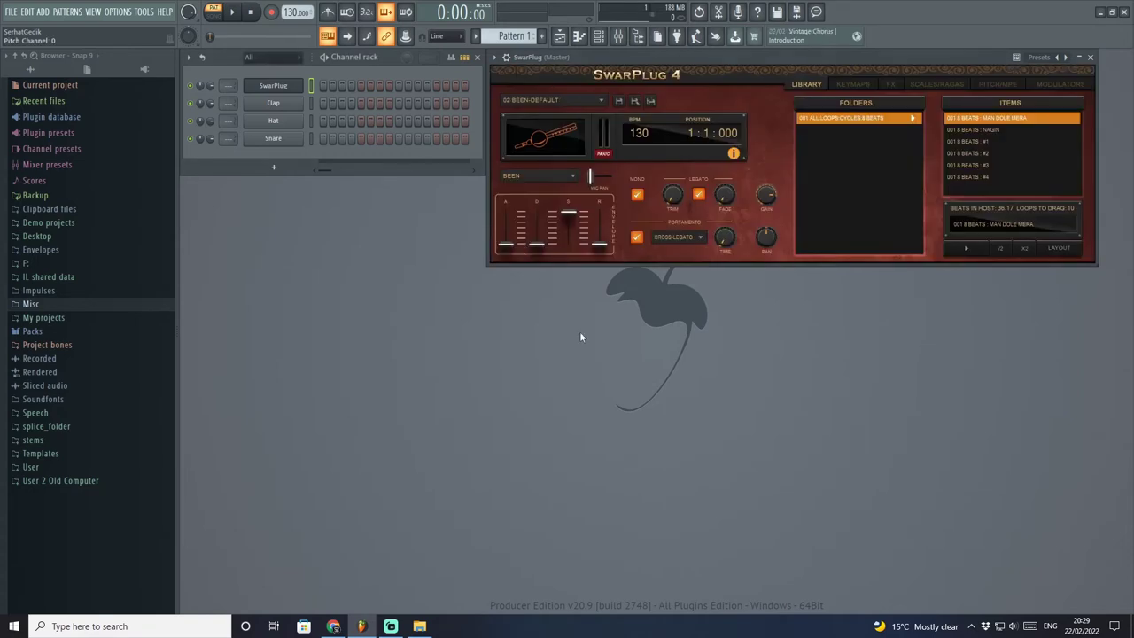
Play notes with the B, C and X keys to hear the Been.
key(b)
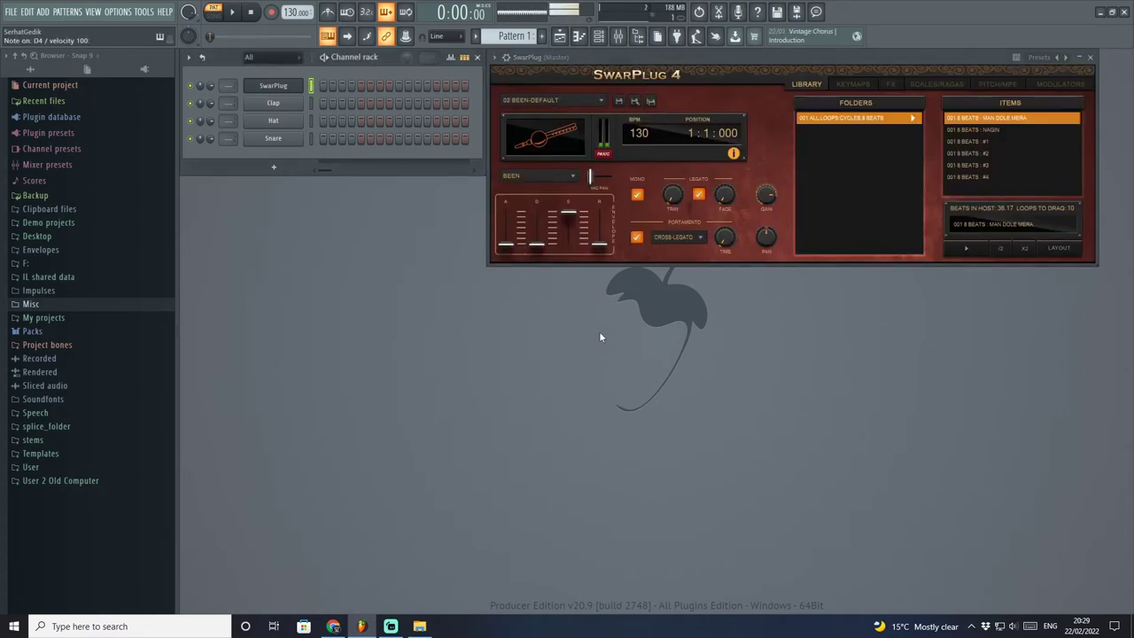
key(c)
key(x)
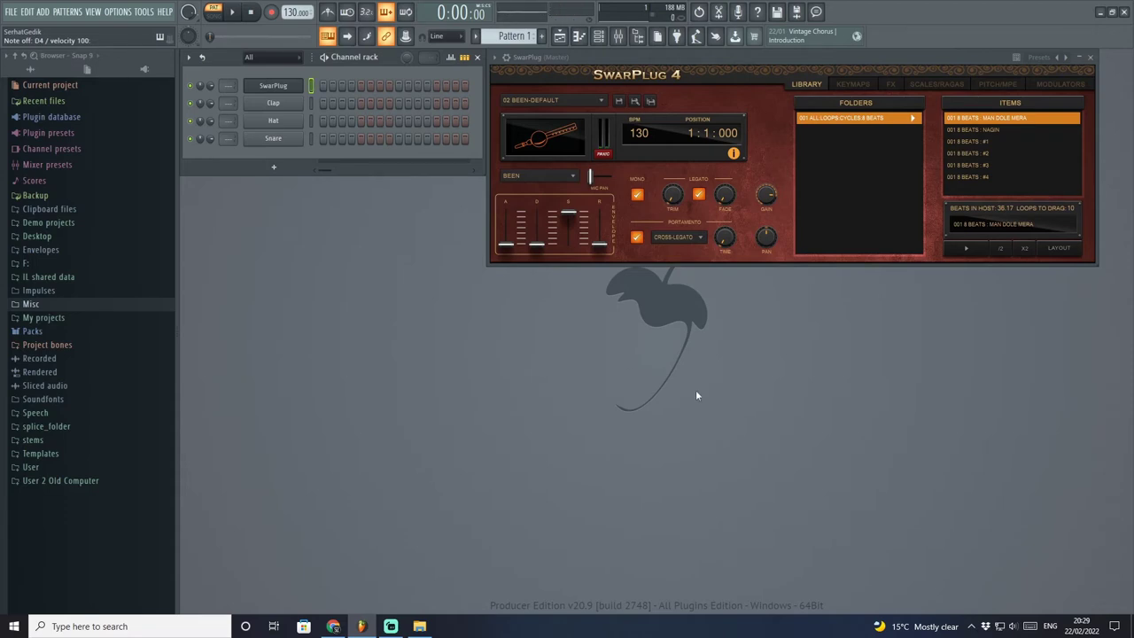
Swap in Konnakol from the Voice category, loading its 02 Konnakol-Default patch.
click(537, 175)
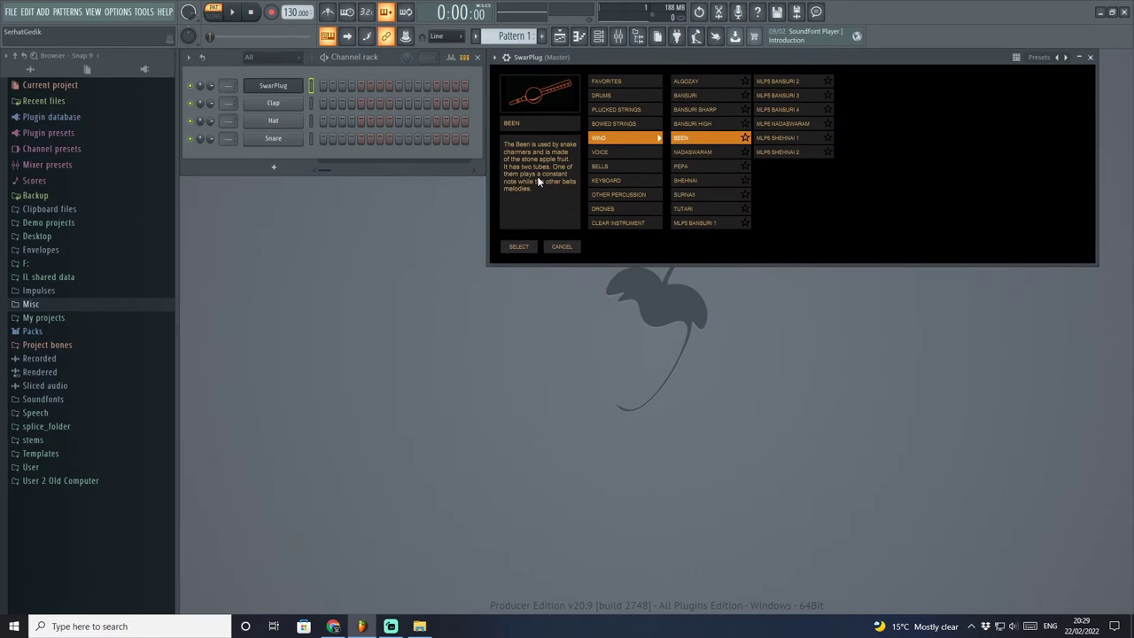
click(619, 151)
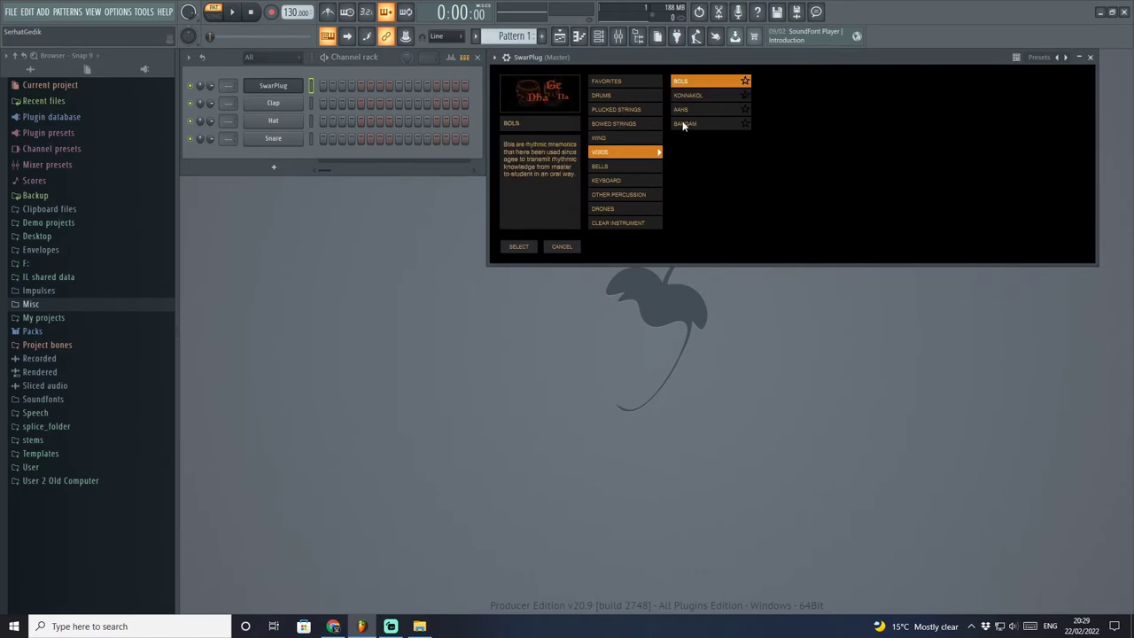
click(700, 96)
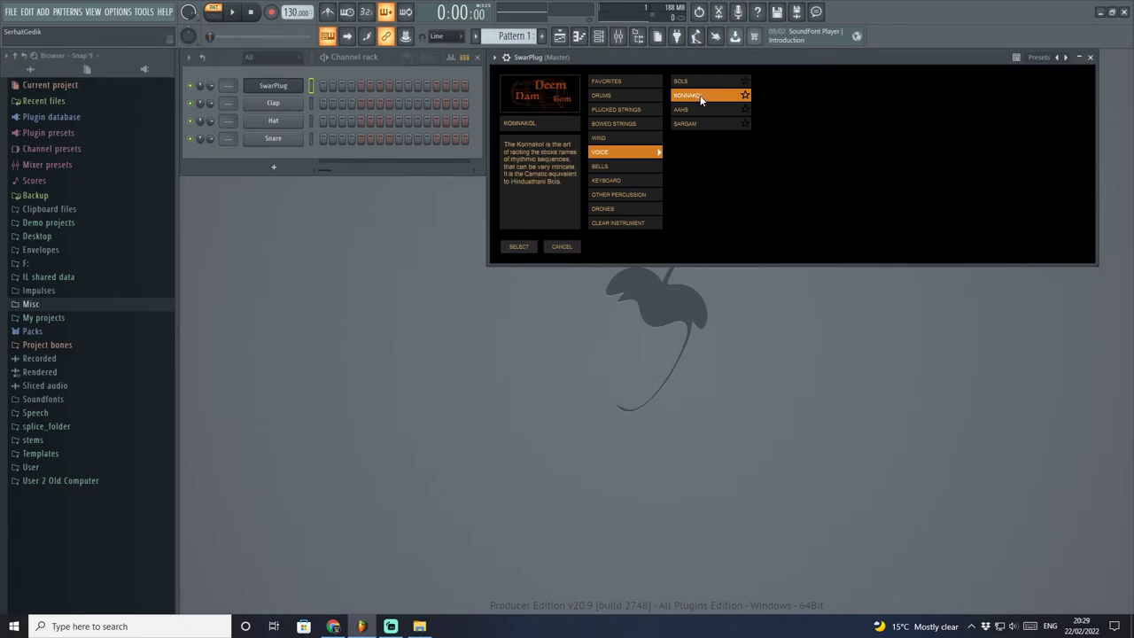
click(517, 247)
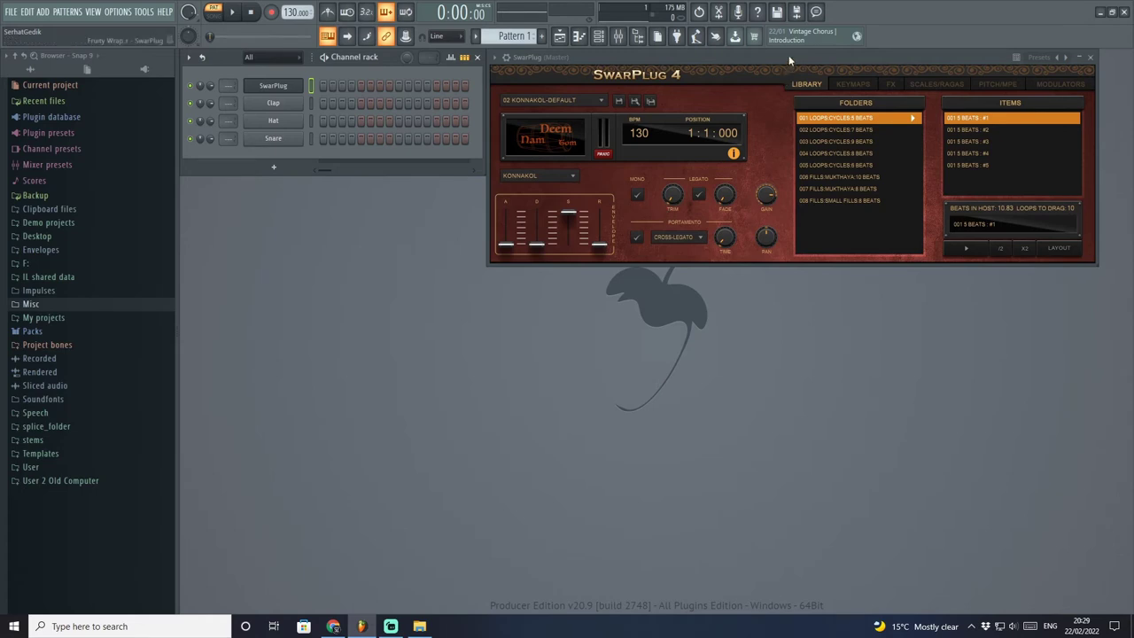
Expand the plugin wrapper toolbar using the arrow at the SwarPlug window's top-left.
click(506, 57)
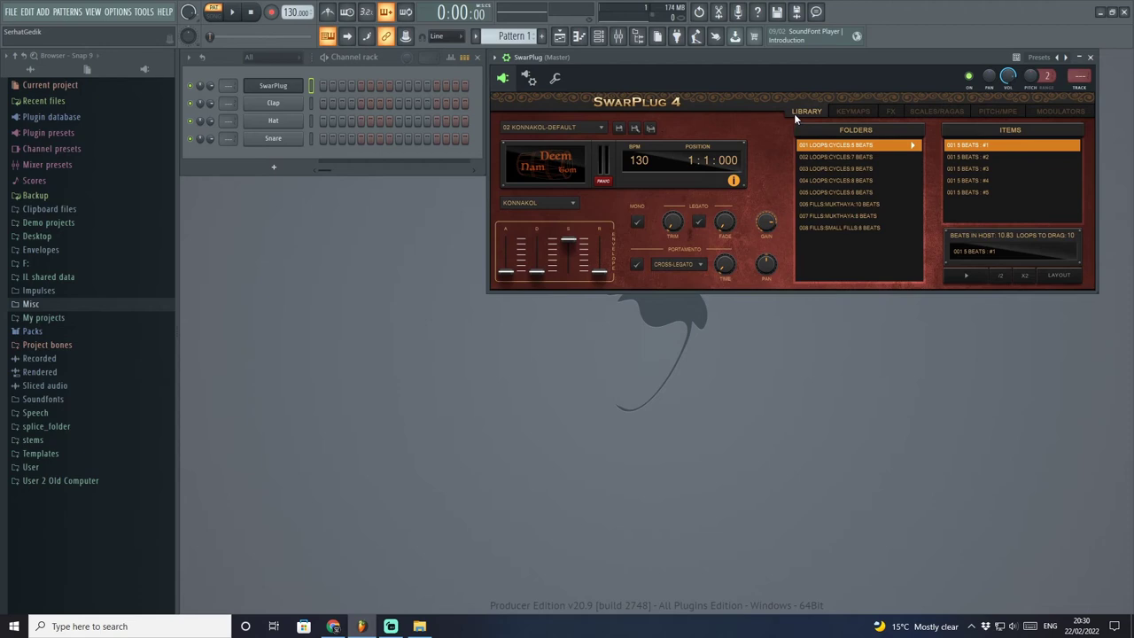
Step through the Keymaps, FX and Scales/Ragas pages, ending on Pitch/MPE.
click(854, 111)
click(893, 111)
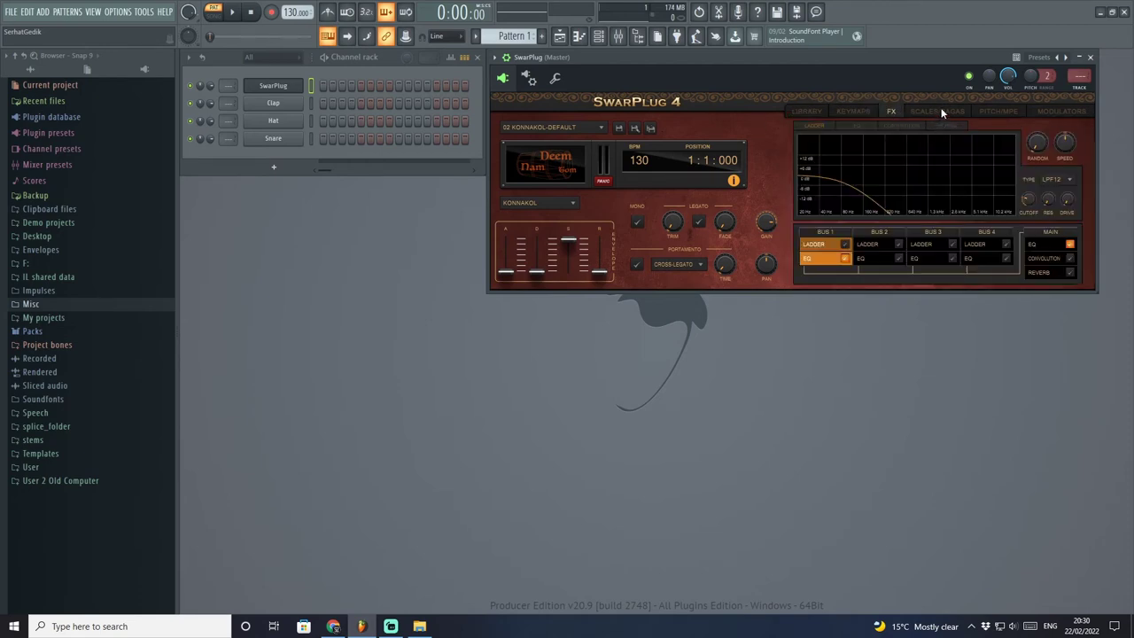
click(937, 112)
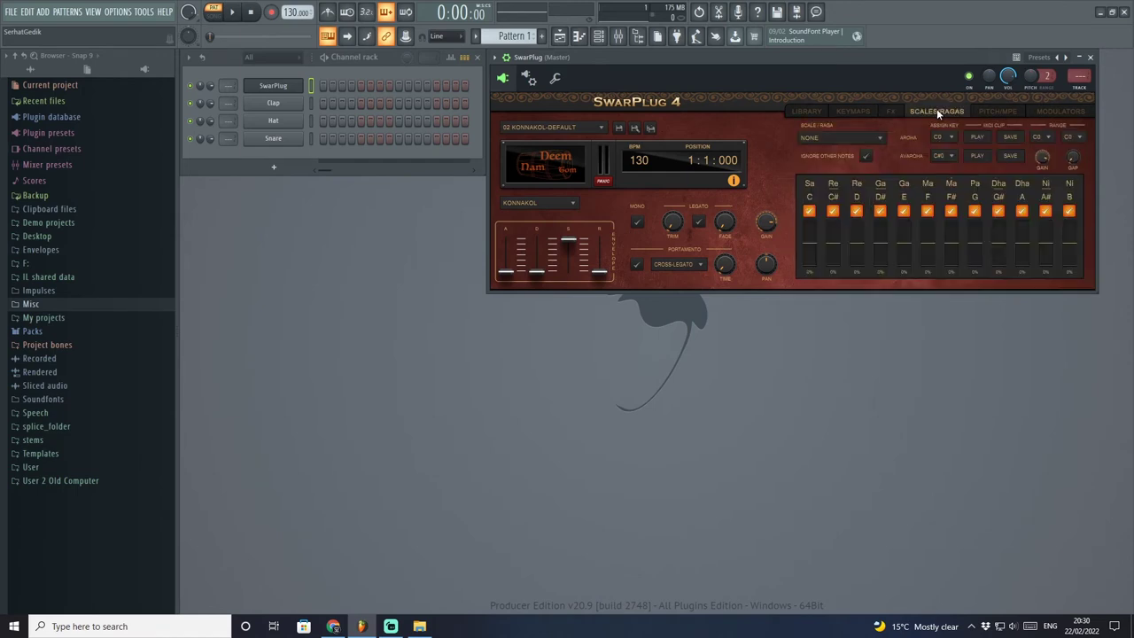
click(990, 111)
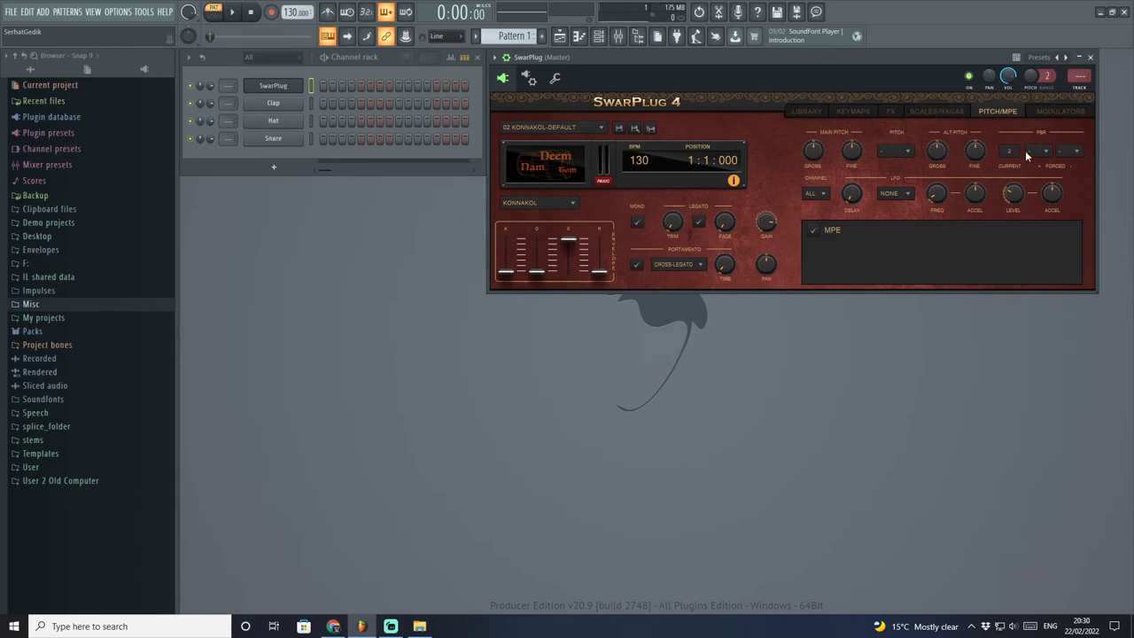
Switch to the Modulators page listing LFO Depth, Velocity Modulation and Ladder cutoff mappings.
click(1065, 110)
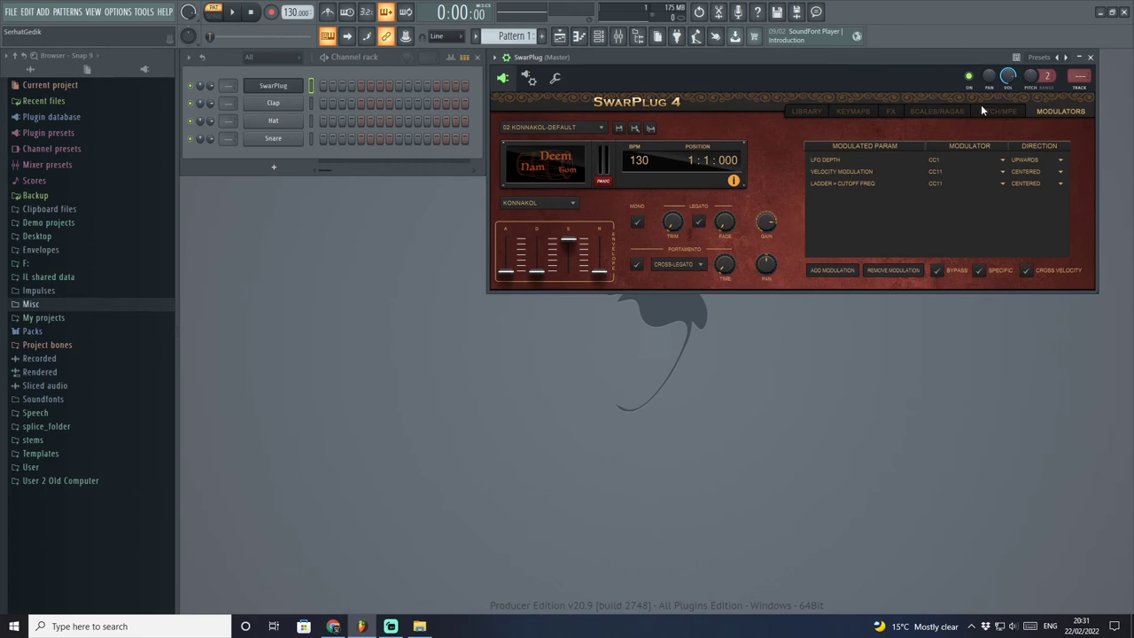
Go back to the FX page with the Ladder LPF12 filter curve and Ladder/EQ buses.
click(890, 112)
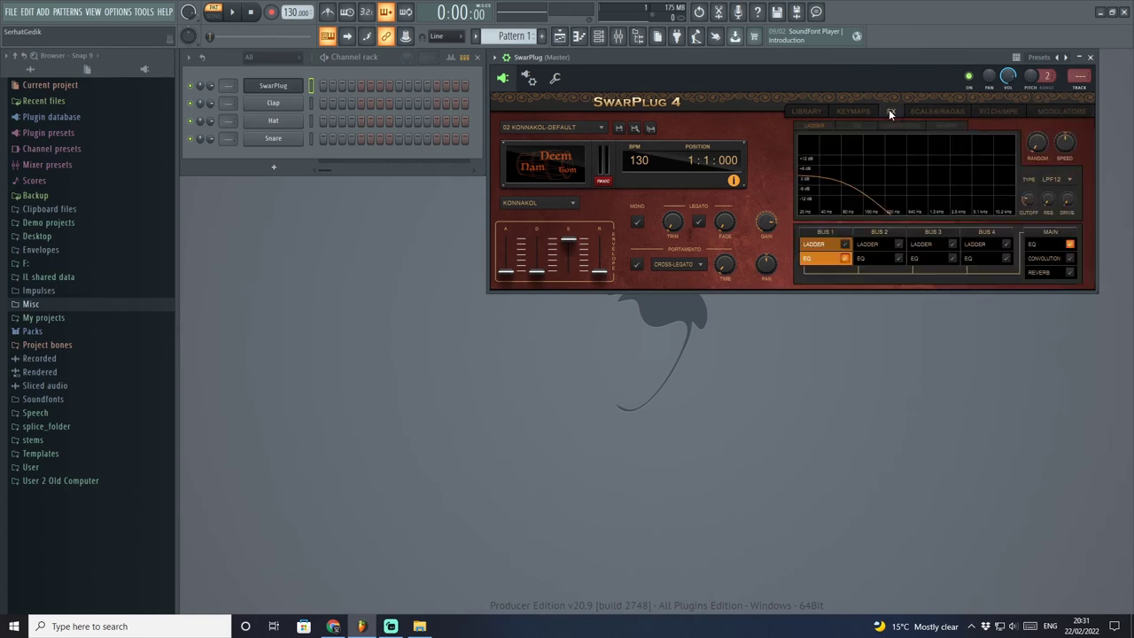